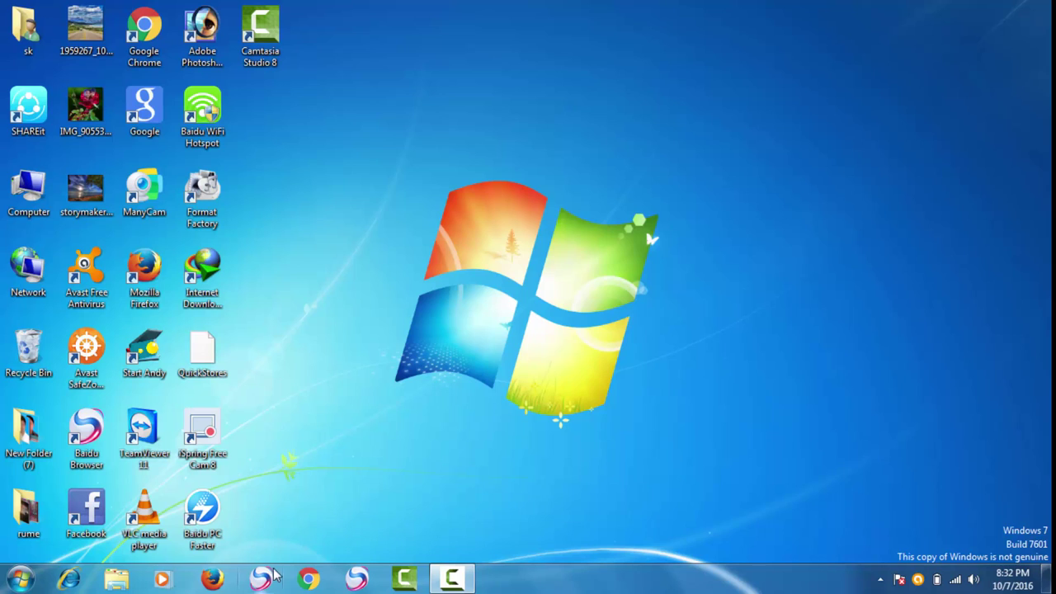
Launch Google Chrome from the taskbar.
left_click(312, 581)
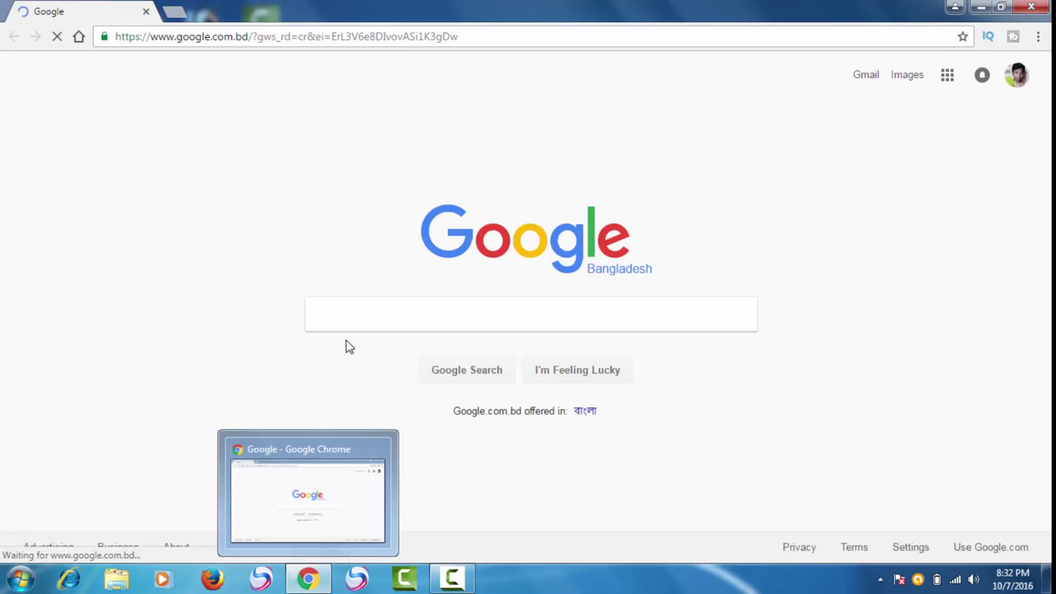
Search Google for 'flaming text' from the address bar.
left_click(575, 43)
key("BackSpace")
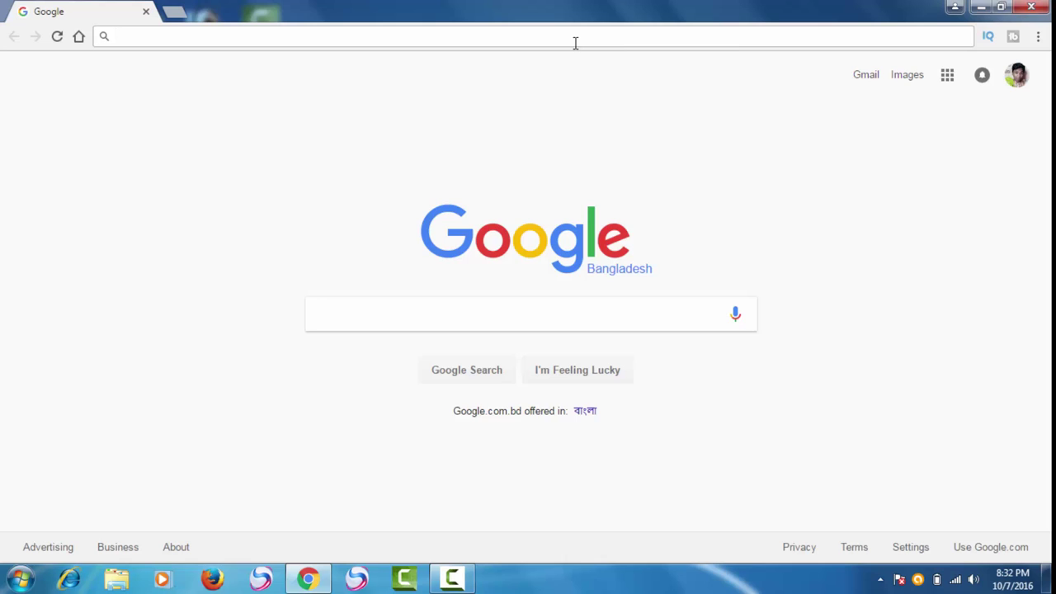
type("fl")
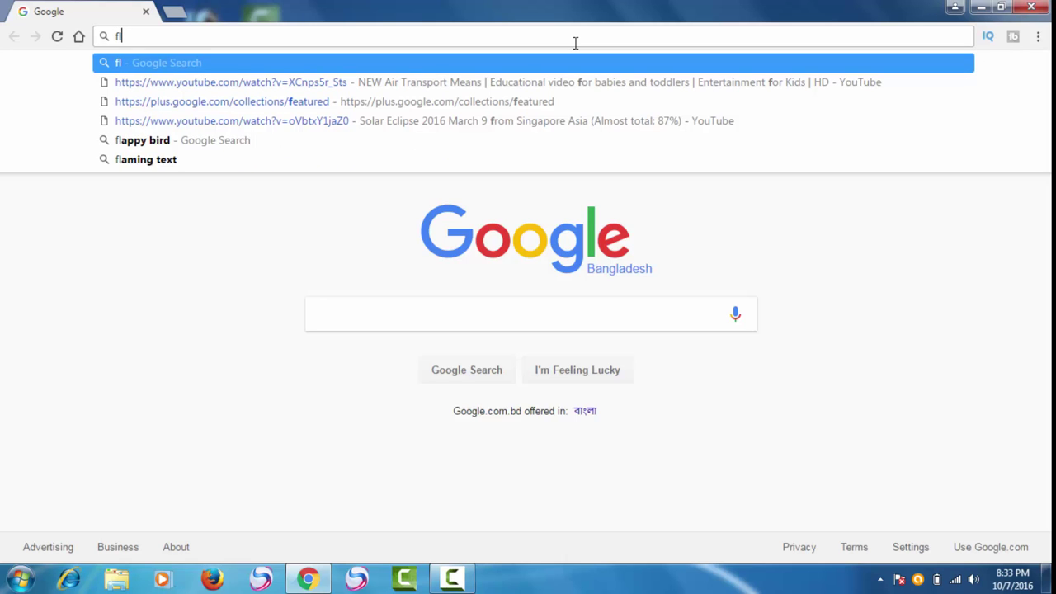
type("aming")
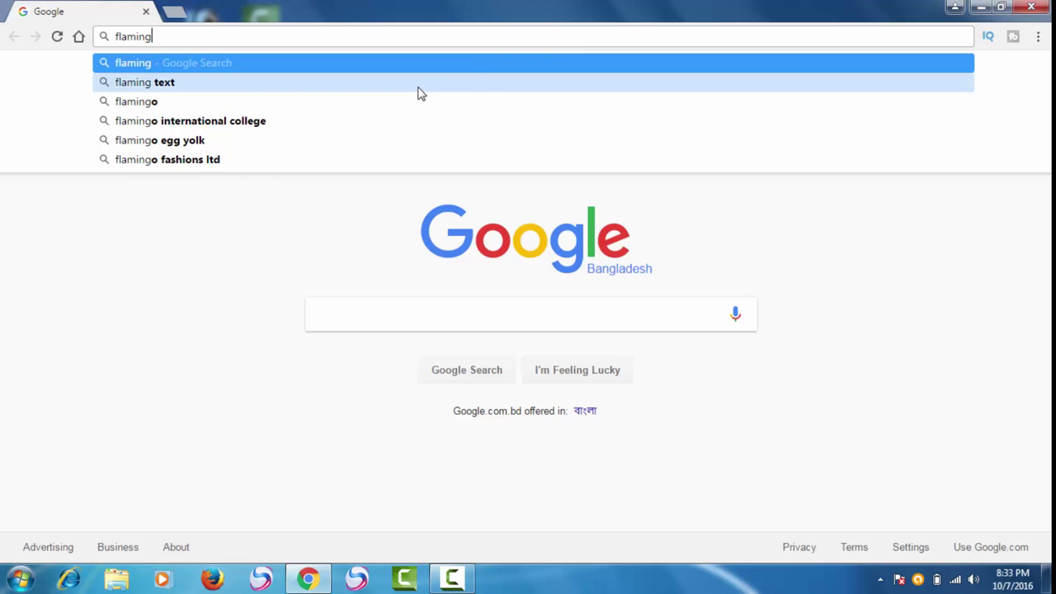
key("Down")
key("Return")
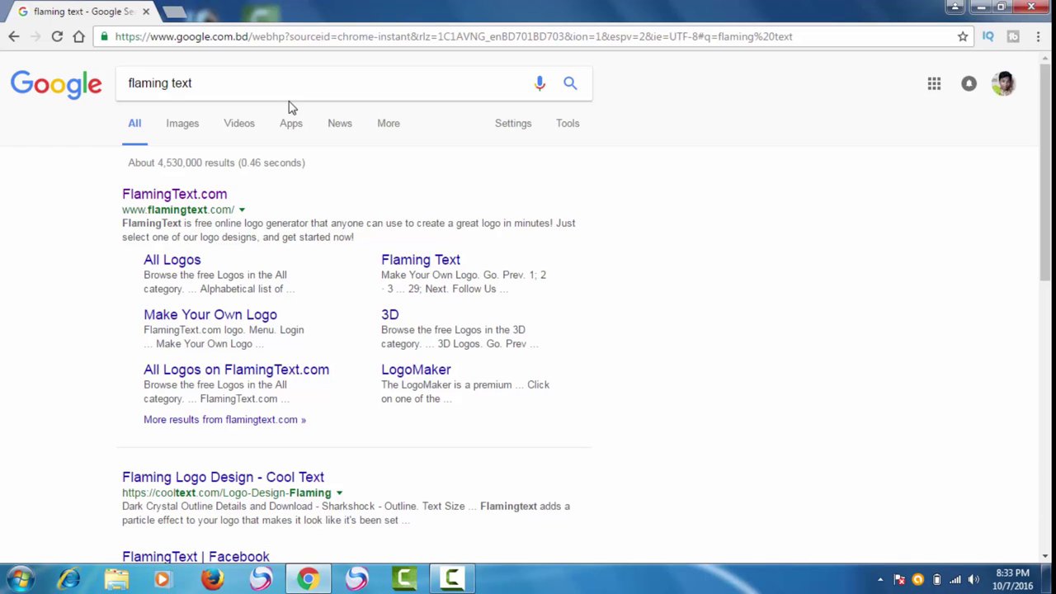
Open FlamingText.com and scroll through its gallery of logo styles.
left_click(206, 196)
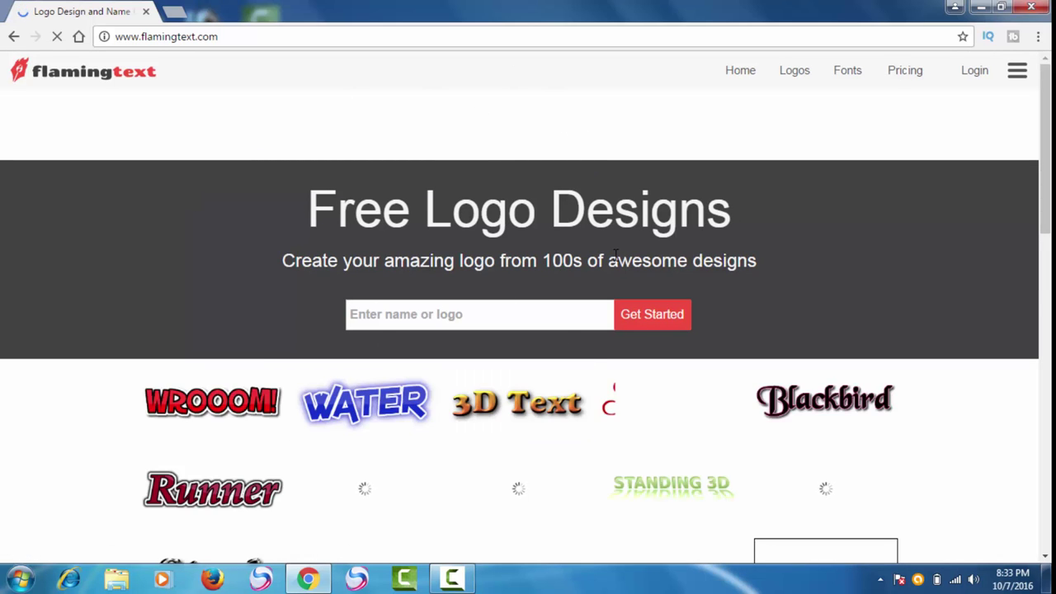
scroll(1048, 103, "down", 3)
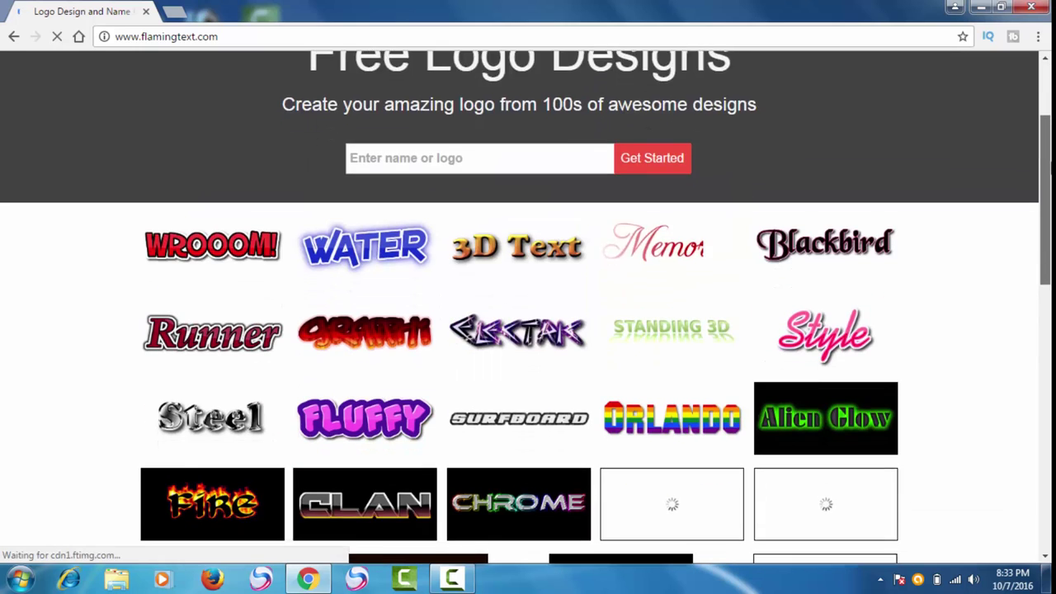
scroll(1047, 104, "up", 3)
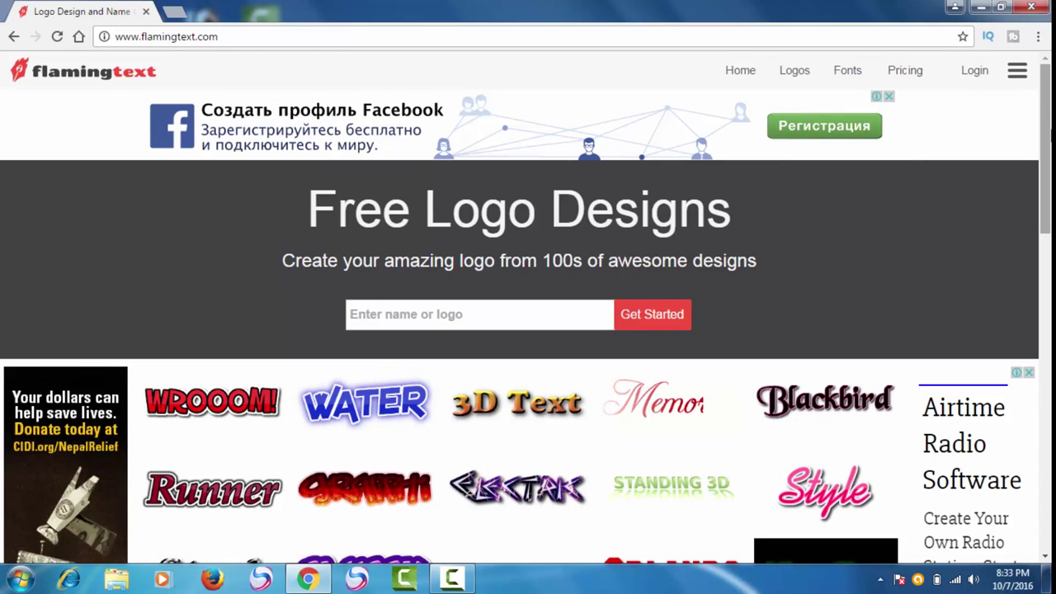
scroll(528, 330, "down", 3)
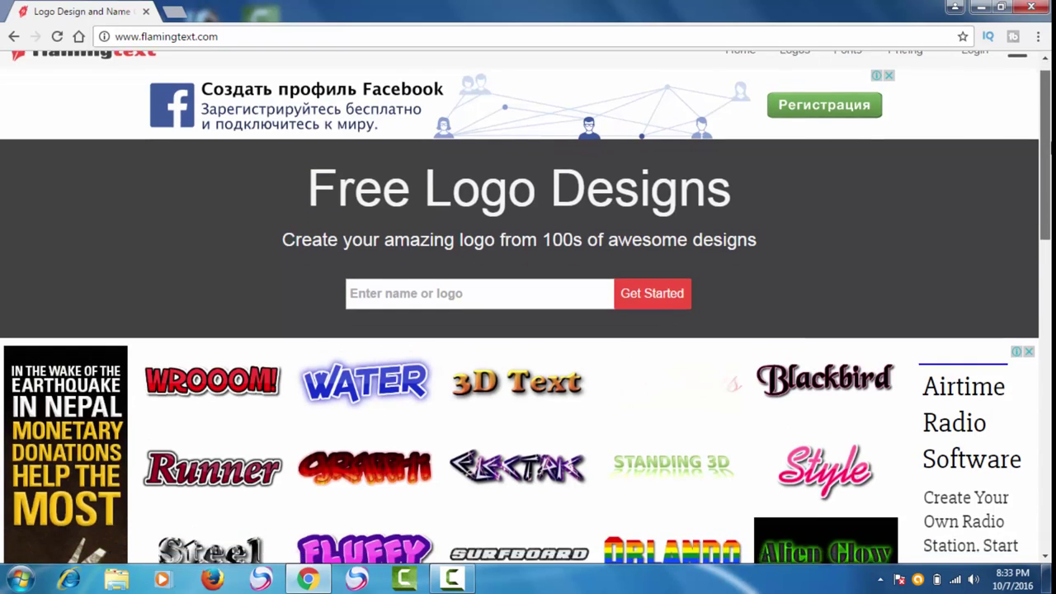
mouse_move(1049, 203)
left_mouse_down()
mouse_move(1049, 251)
mouse_move(1049, 105)
mouse_move(1049, 186)
left_mouse_up()
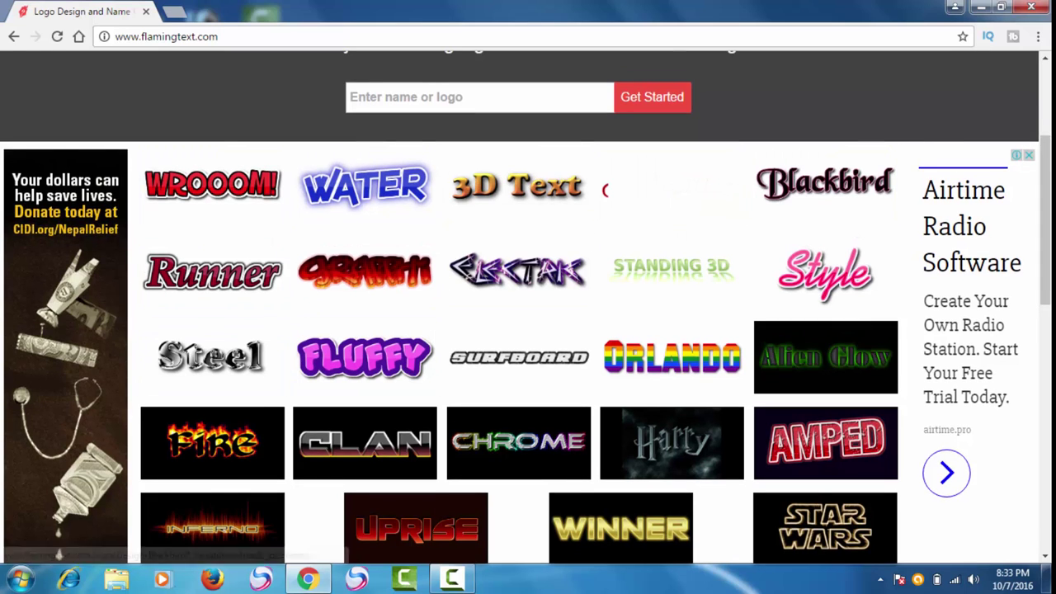
left_click_drag(1046, 149, 1041, 254)
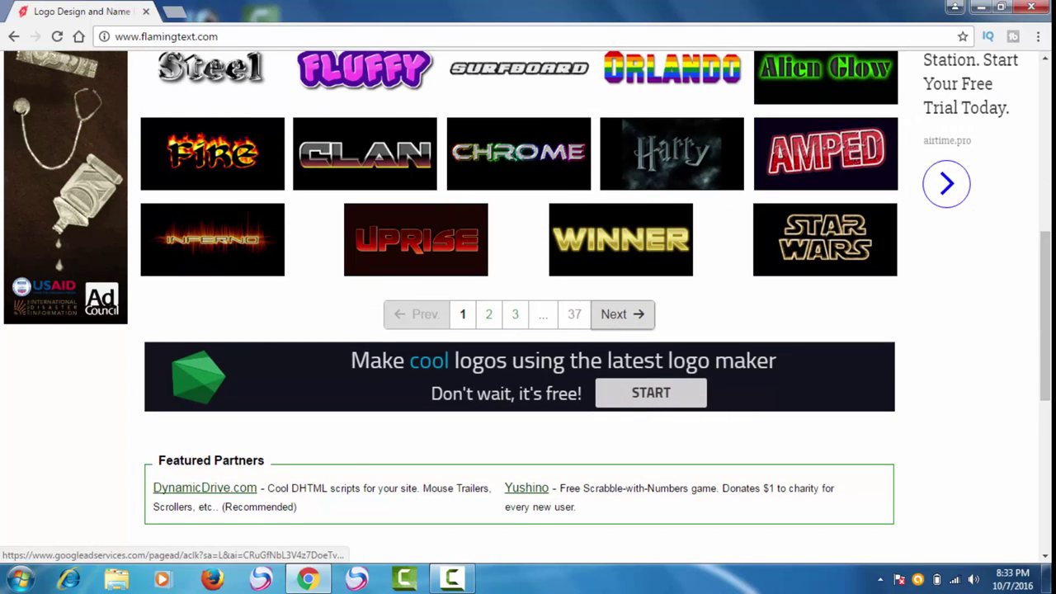
left_click_drag(1045, 313, 1045, 244)
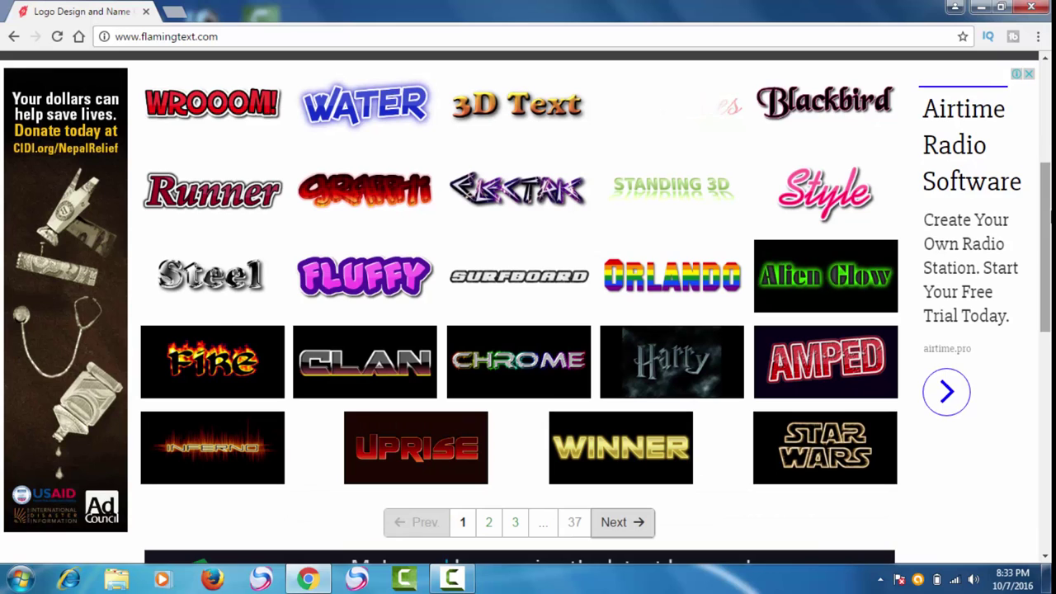
Pick the Clan logo design and replace the sample text 'Clan' with the three-word name.
left_click(366, 376)
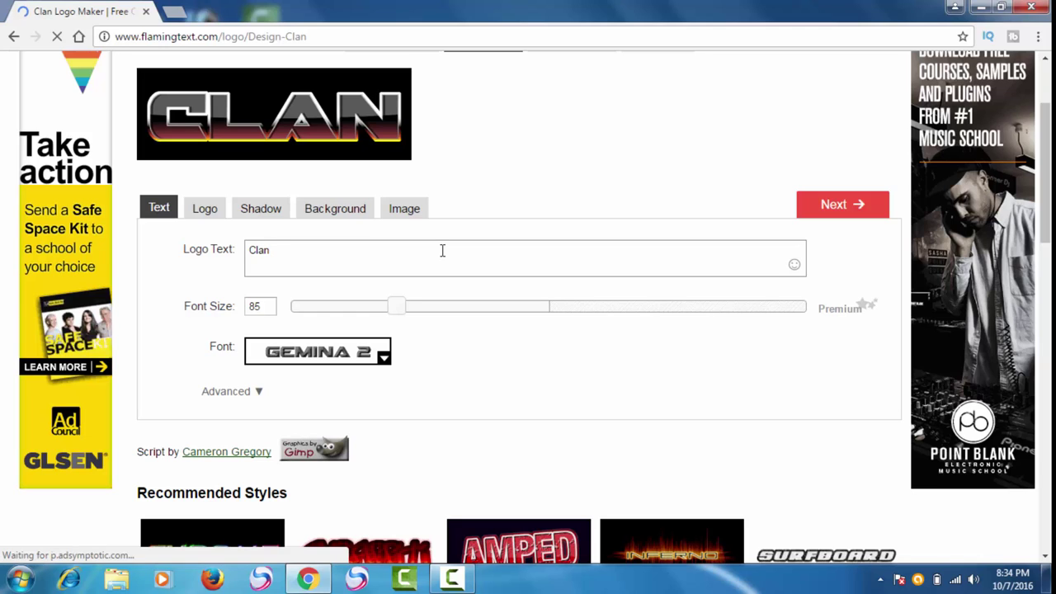
key("BackSpace")
key("BackSpace")
key("BackSpace")
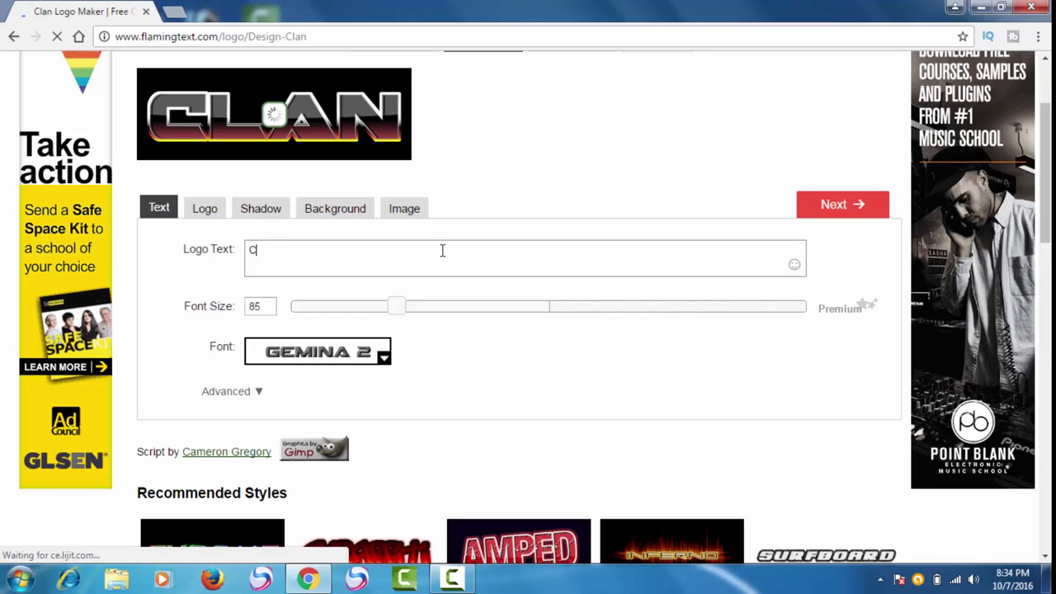
type("joy md")
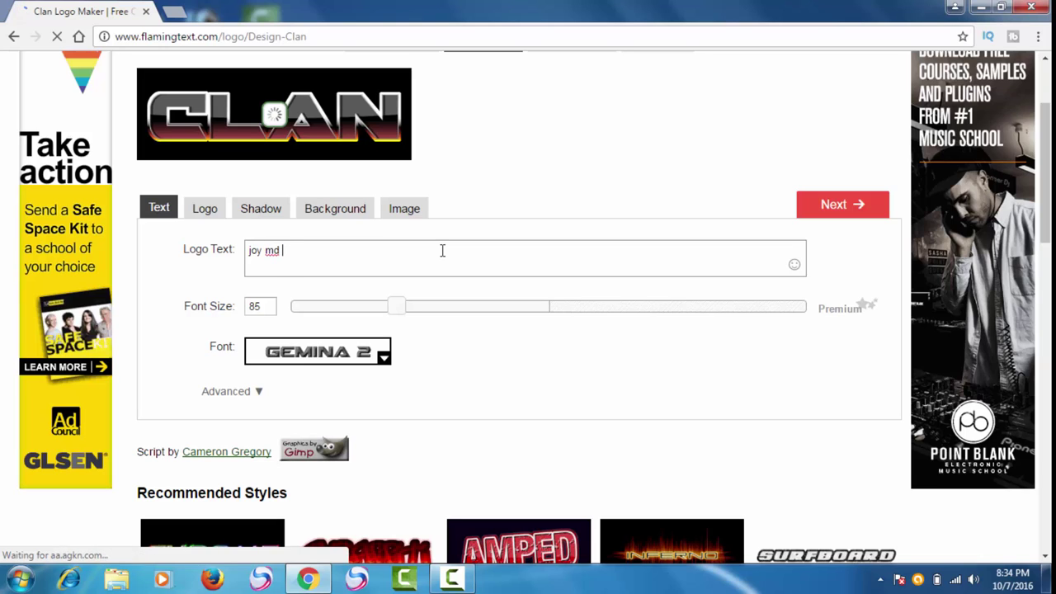
type(" sajol")
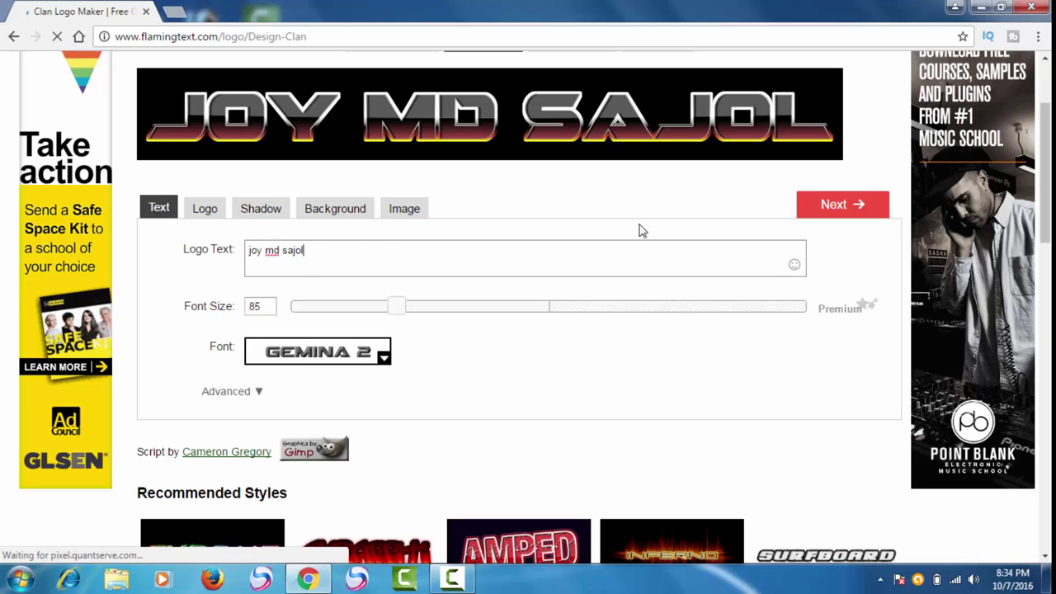
scroll(1004, 132, "down", 3)
scroll(1004, 132, "up", 3)
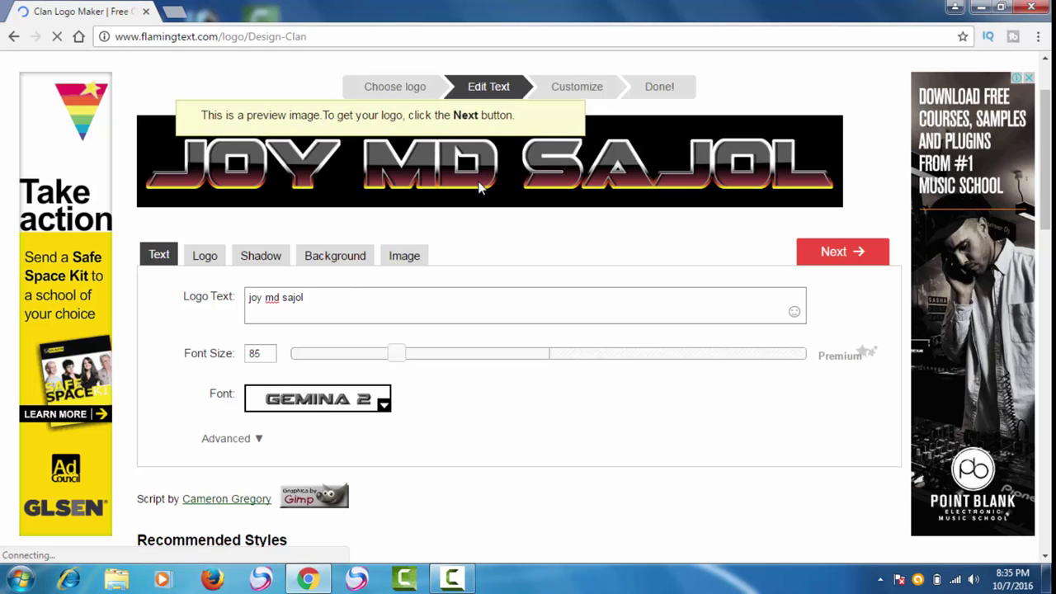
left_click(205, 259)
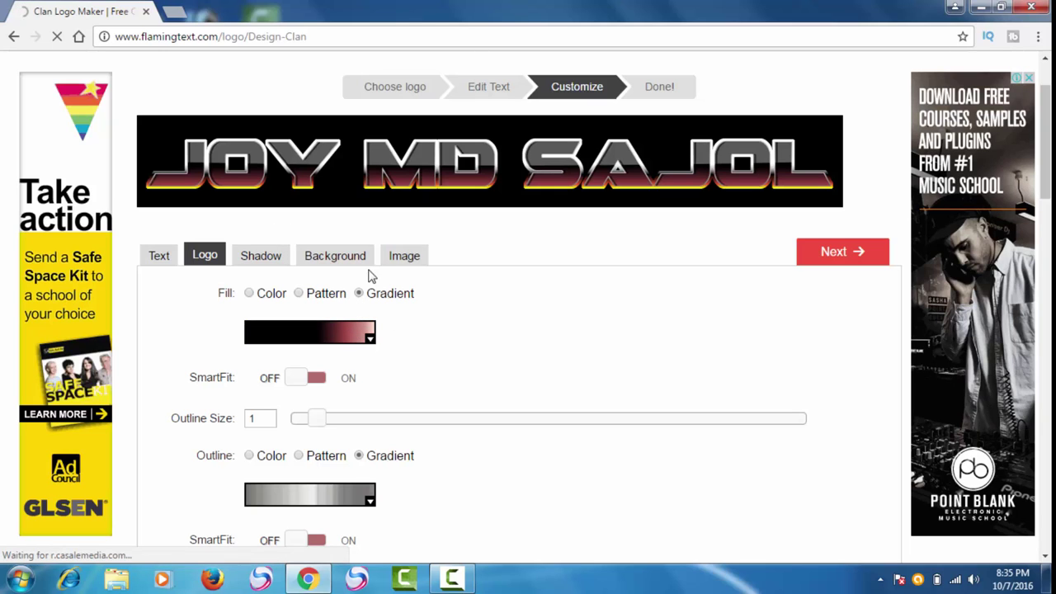
Fill the logo lettering with the first blue-to-rainbow gradient swatch.
left_click(370, 338)
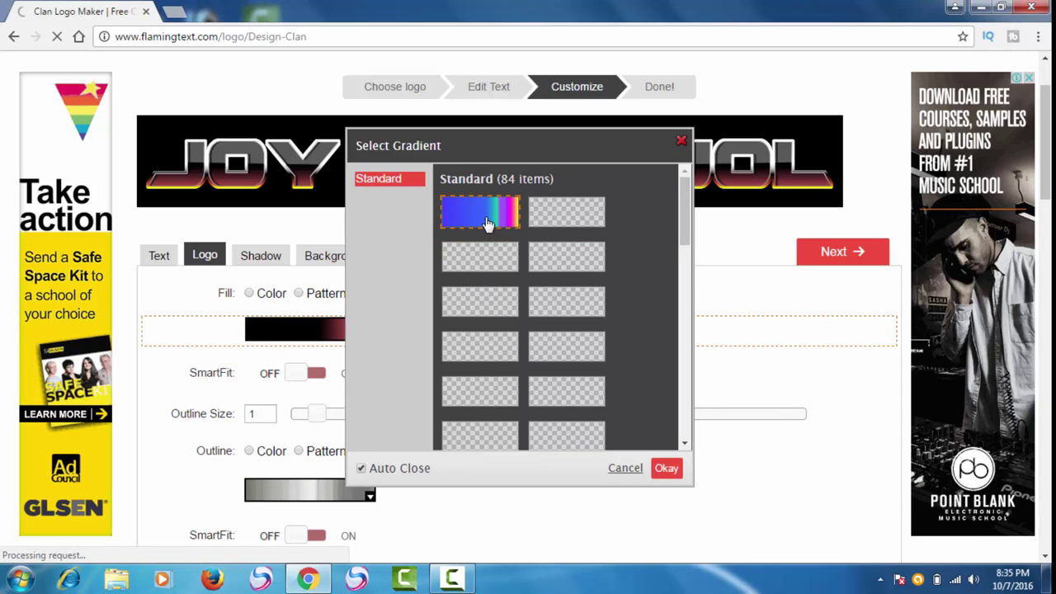
left_click(485, 218)
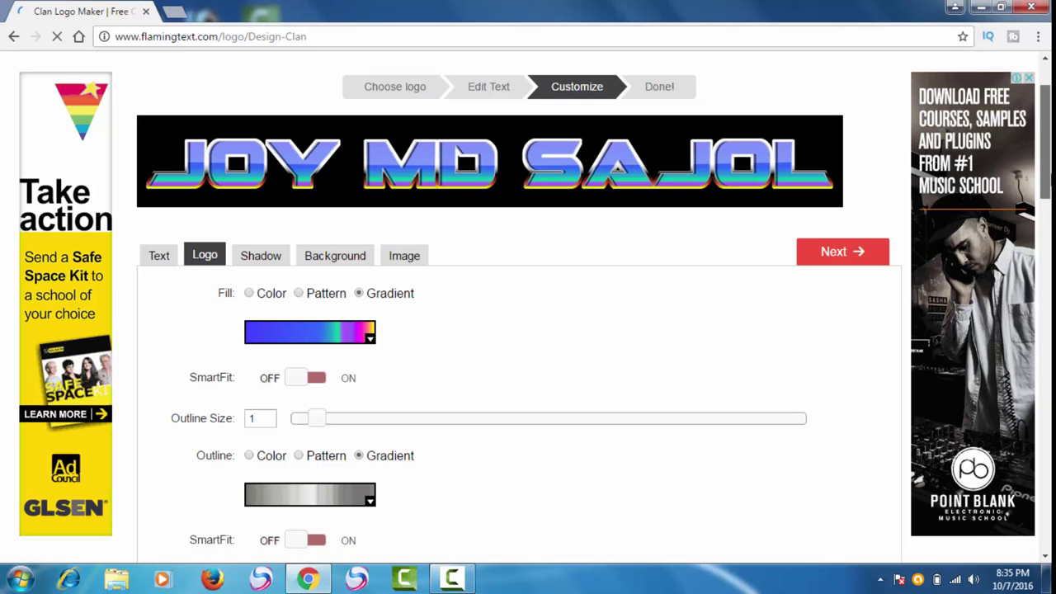
scroll(462, 136, "down", 1)
scroll(384, 404, "down", 4)
scroll(383, 404, "up", 5)
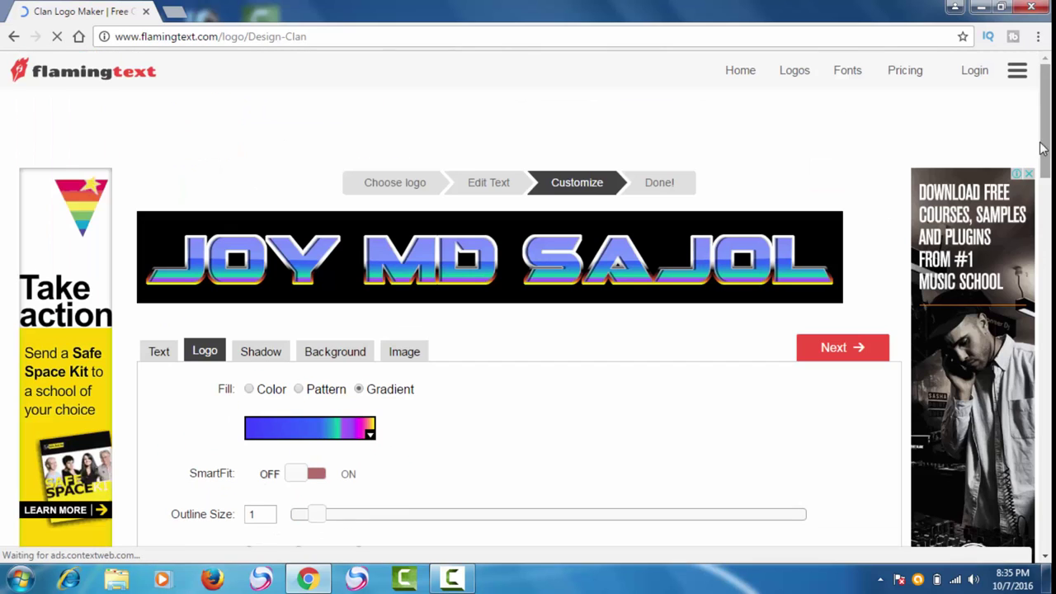
left_click(270, 350)
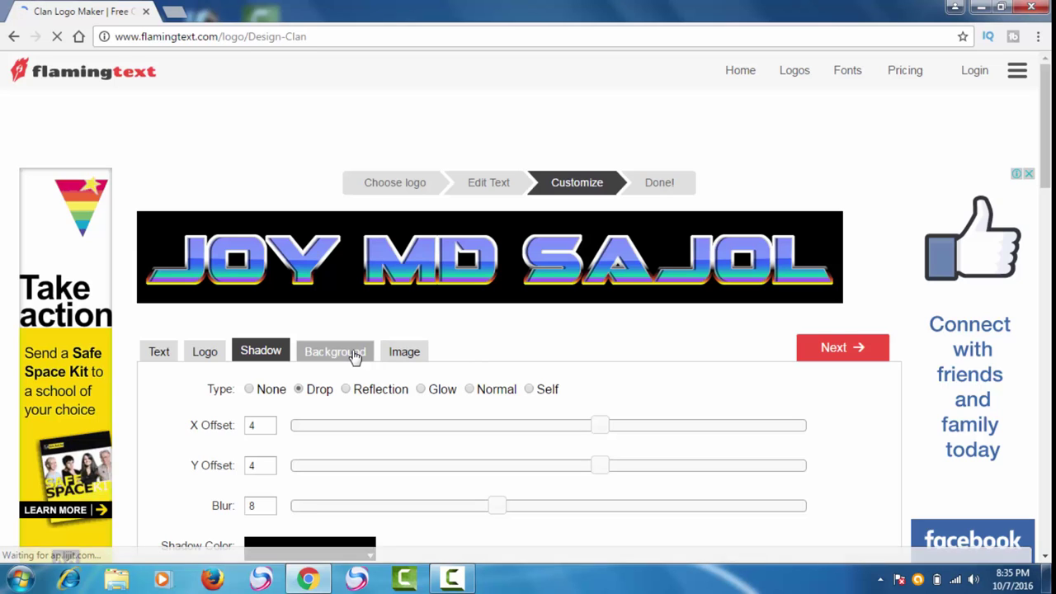
Set the logo background to solid red (#d81010).
left_click(341, 355)
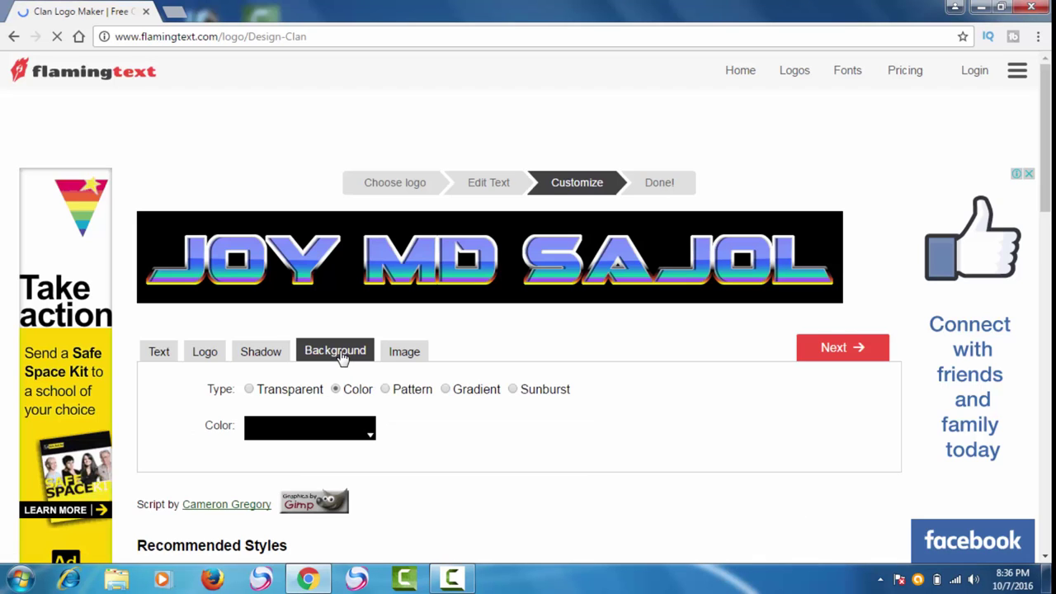
left_click(368, 436)
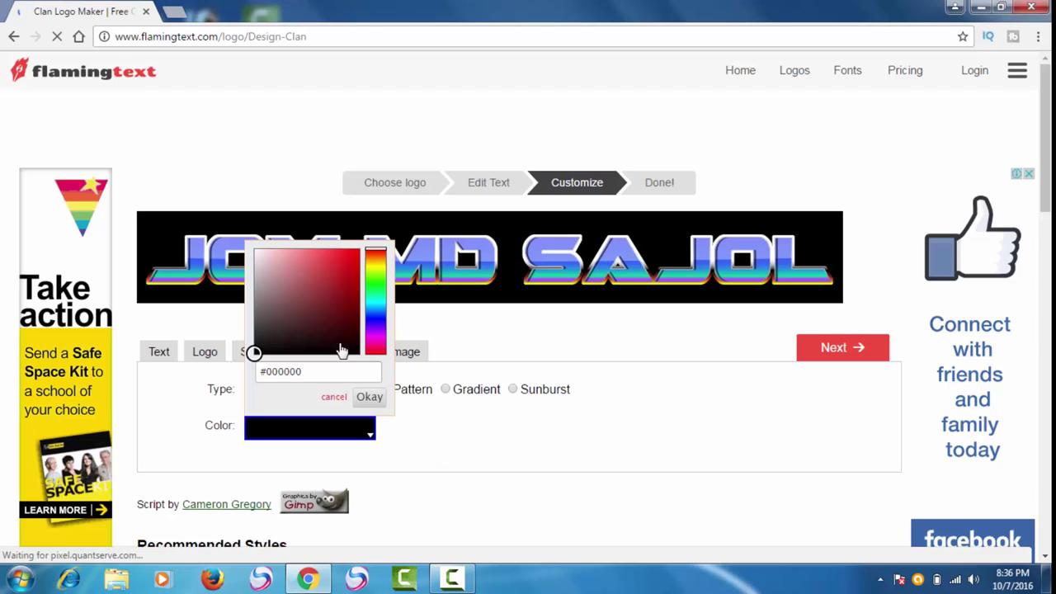
left_click(351, 264)
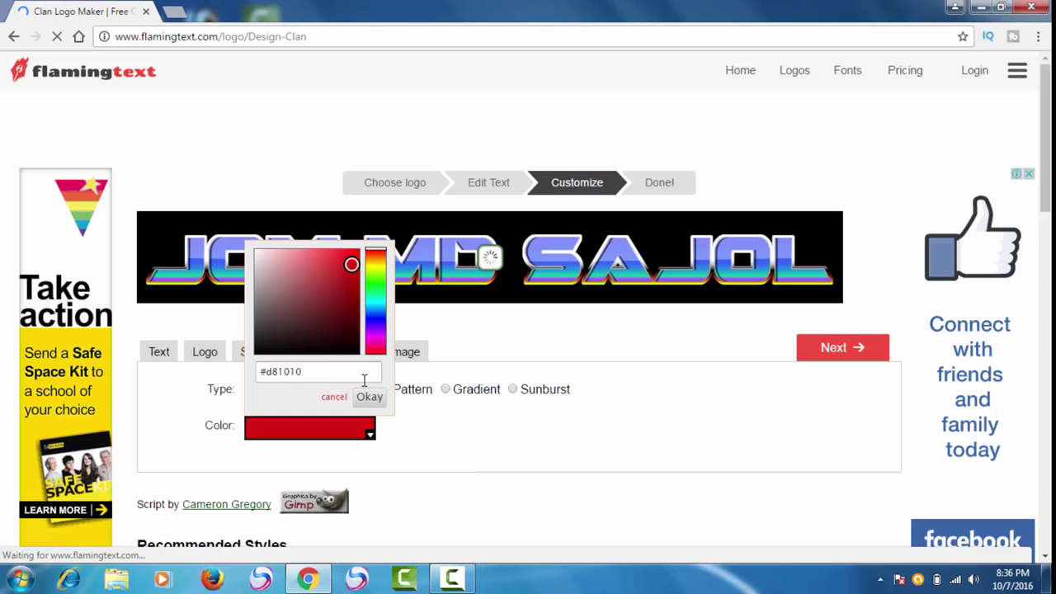
left_click(501, 345)
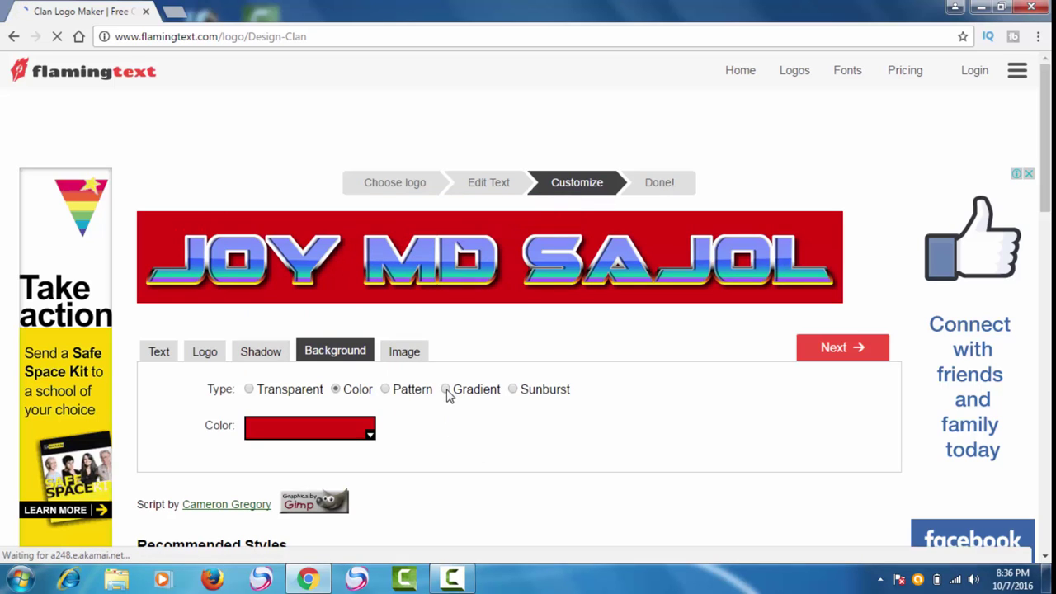
Switch the background to a pattern and choose the blue water-ripple pattern.
left_click(385, 390)
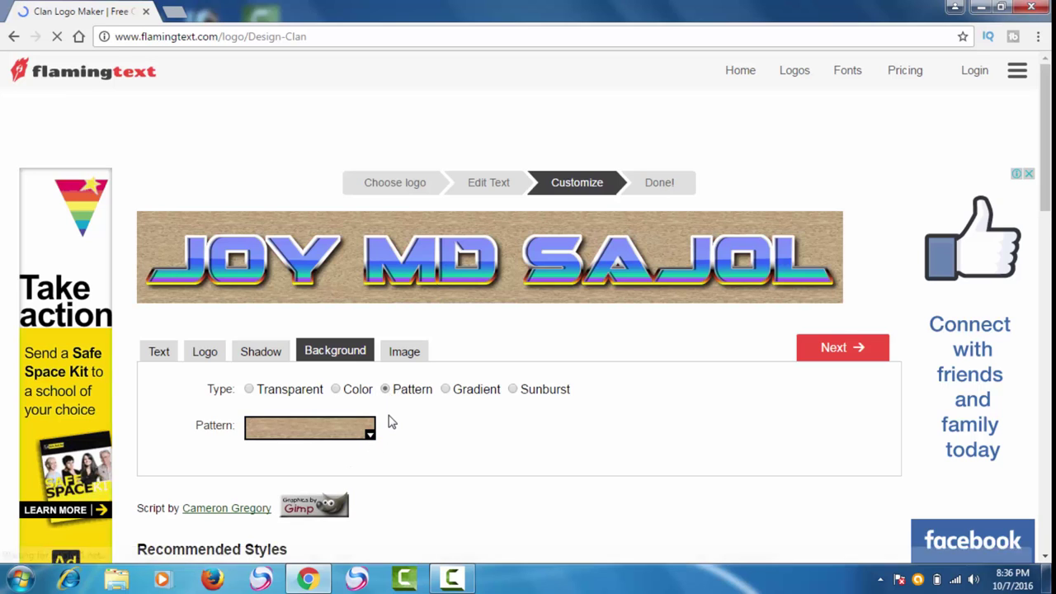
left_click(346, 425)
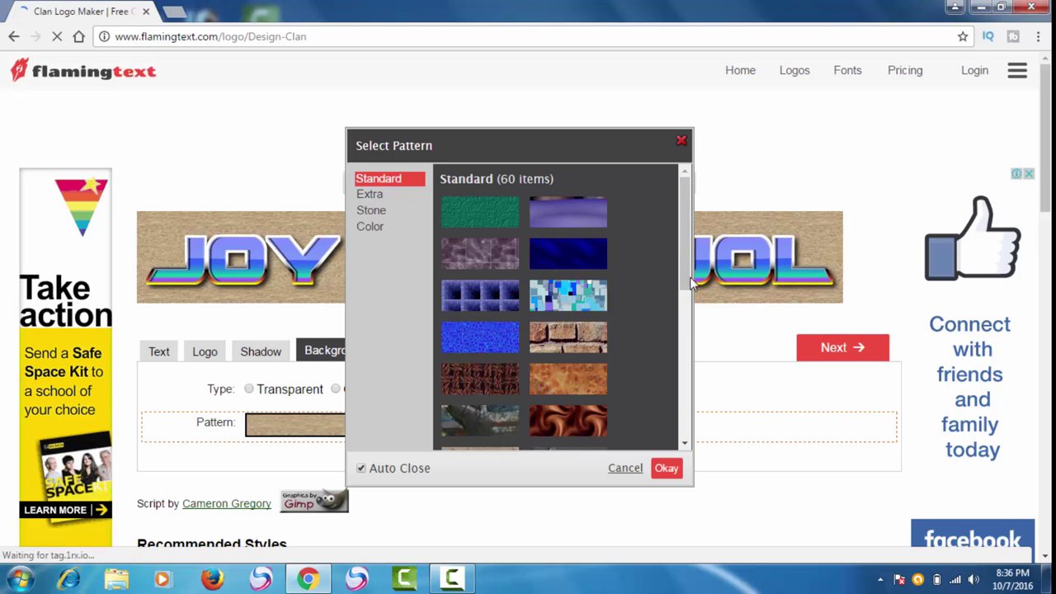
left_click_drag(687, 264, 689, 341)
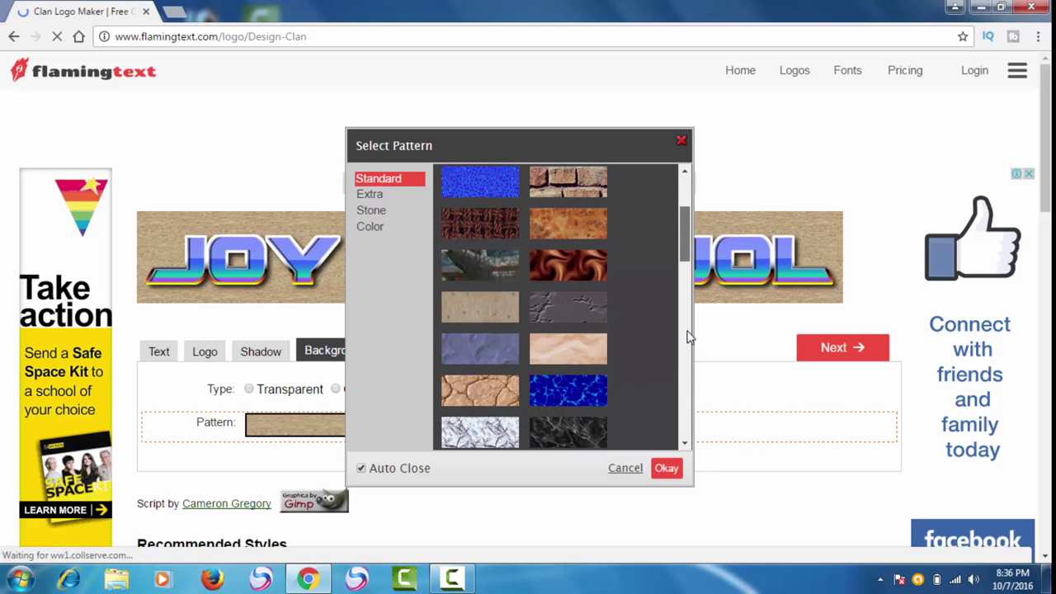
left_click(567, 391)
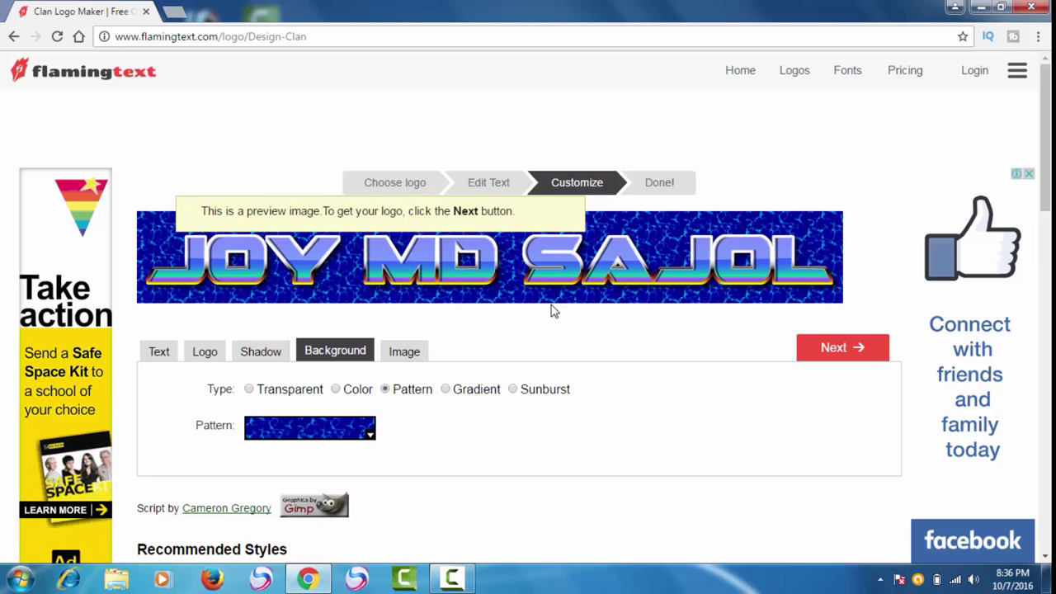
left_click(412, 360)
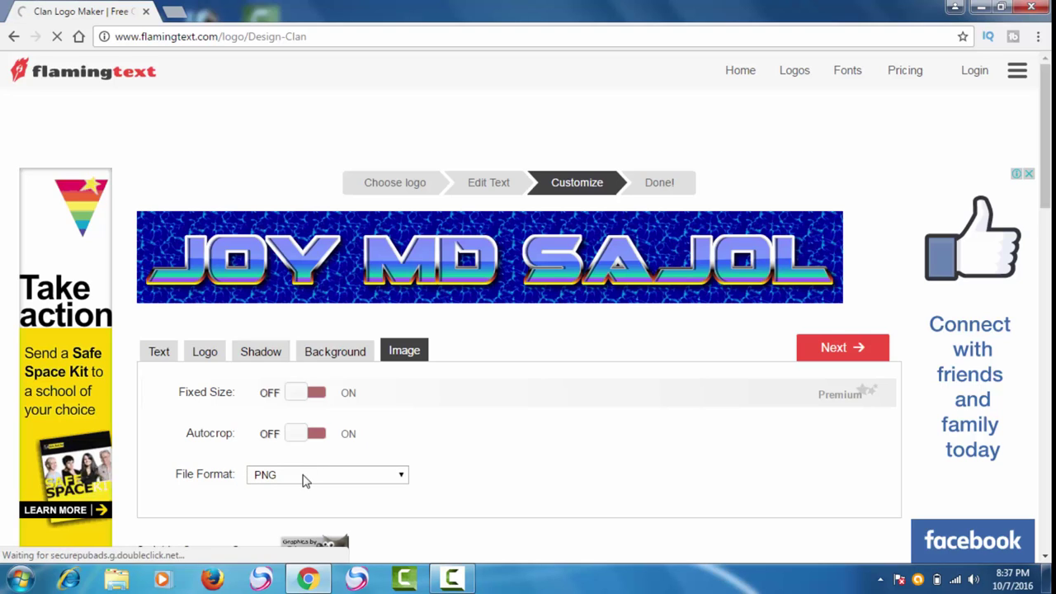
Set the output file format to JPEG and generate the final logo.
left_click(395, 477)
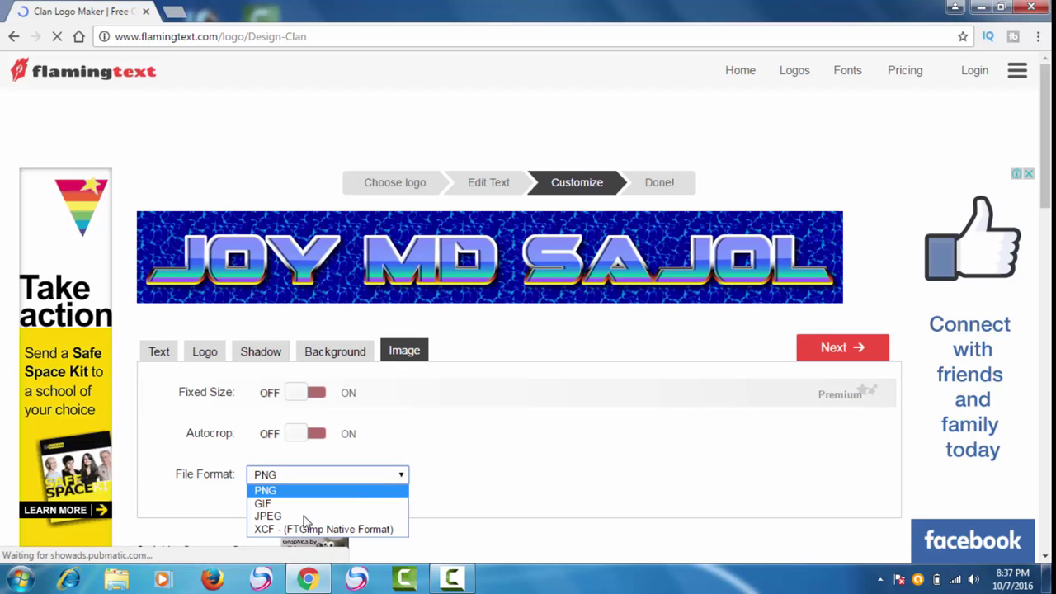
left_click(279, 516)
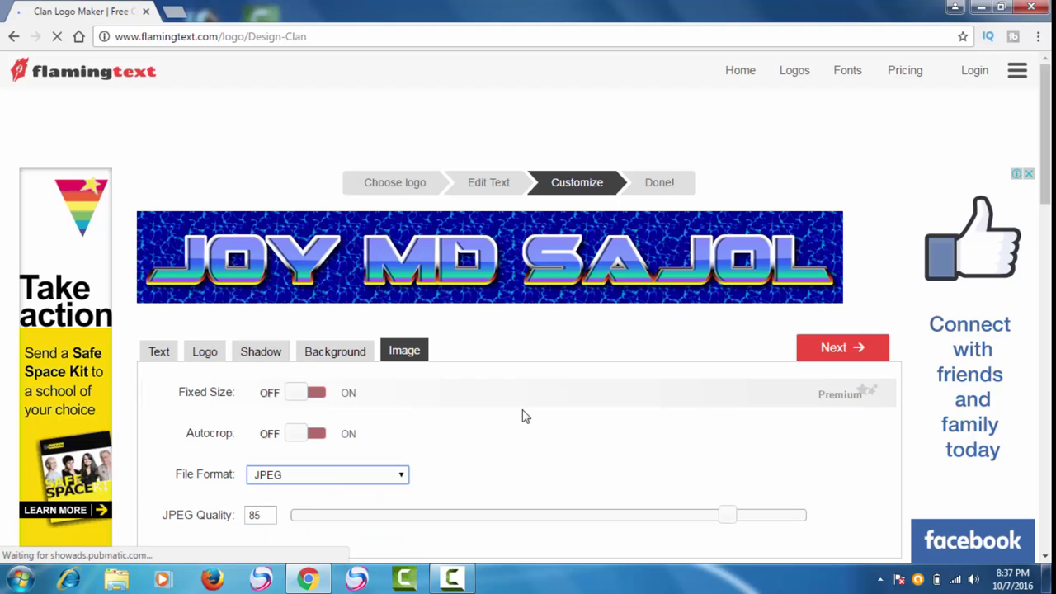
left_click(835, 349)
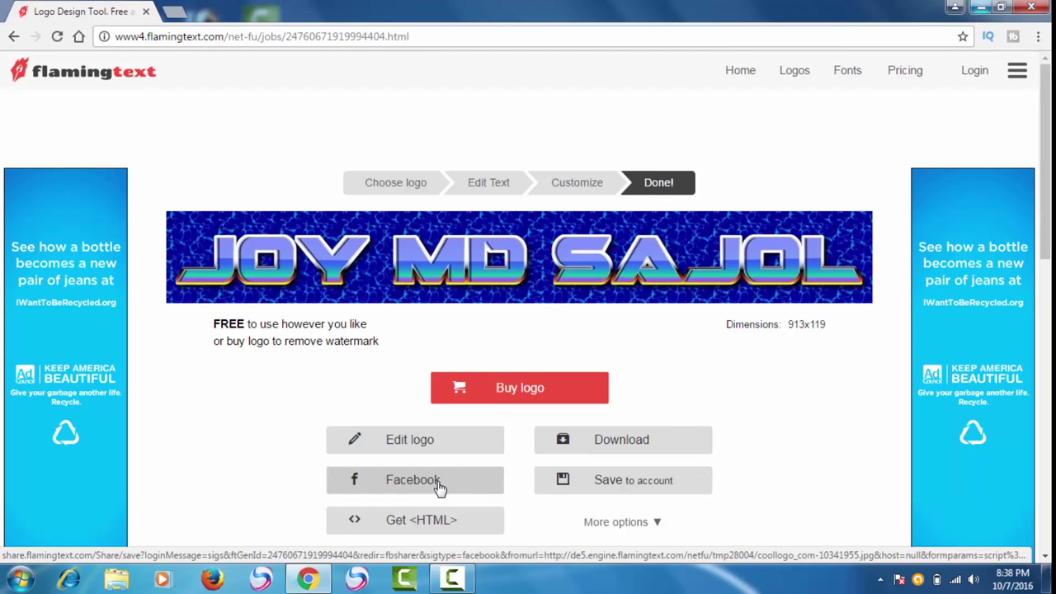
Download the finished logo as a coollogo_com JPG file.
left_click(615, 447)
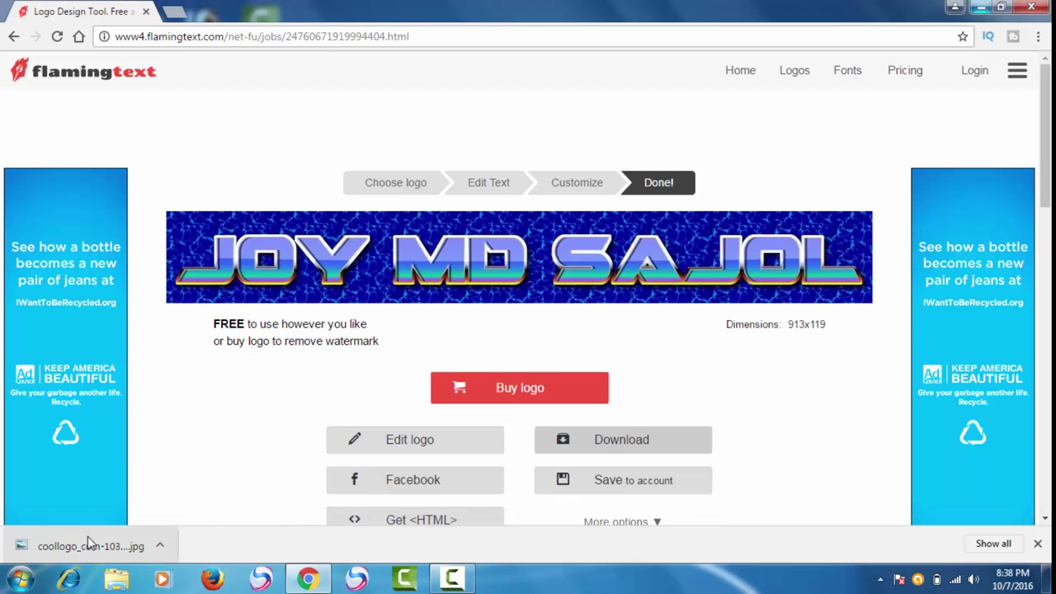
left_click_drag(276, 341, 436, 331)
left_click(437, 334)
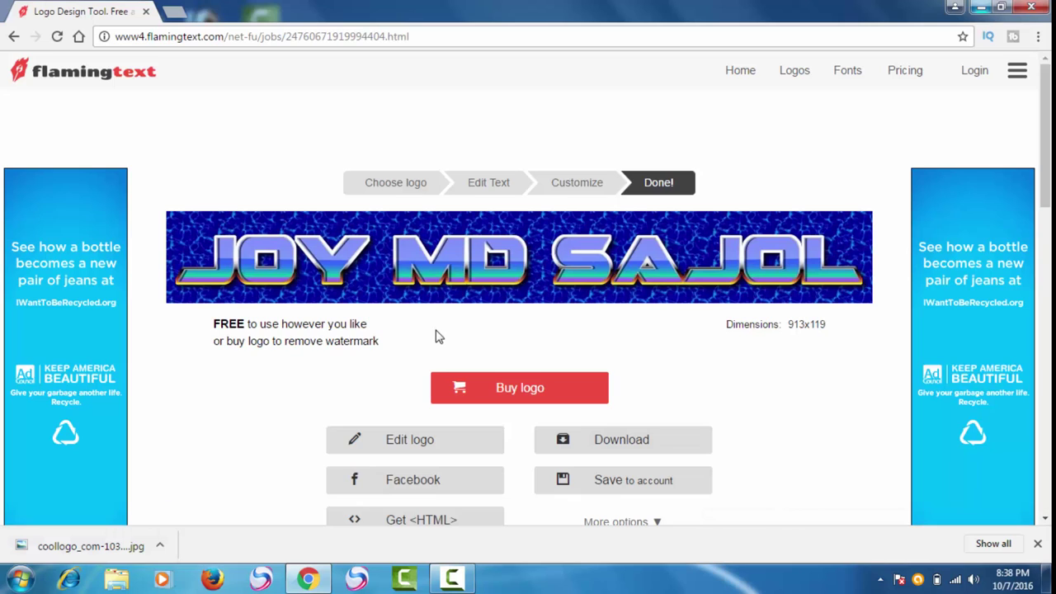